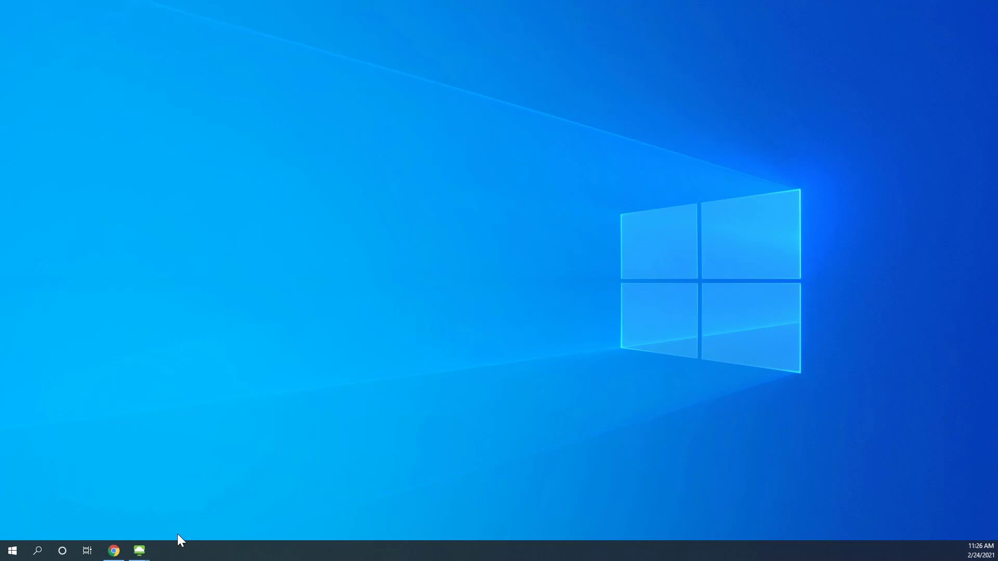
- Switch to the MGMTCLIENT6402 remote desktop and launch VDI ToolKit Management in a maximized window
mouse_move(139, 551)
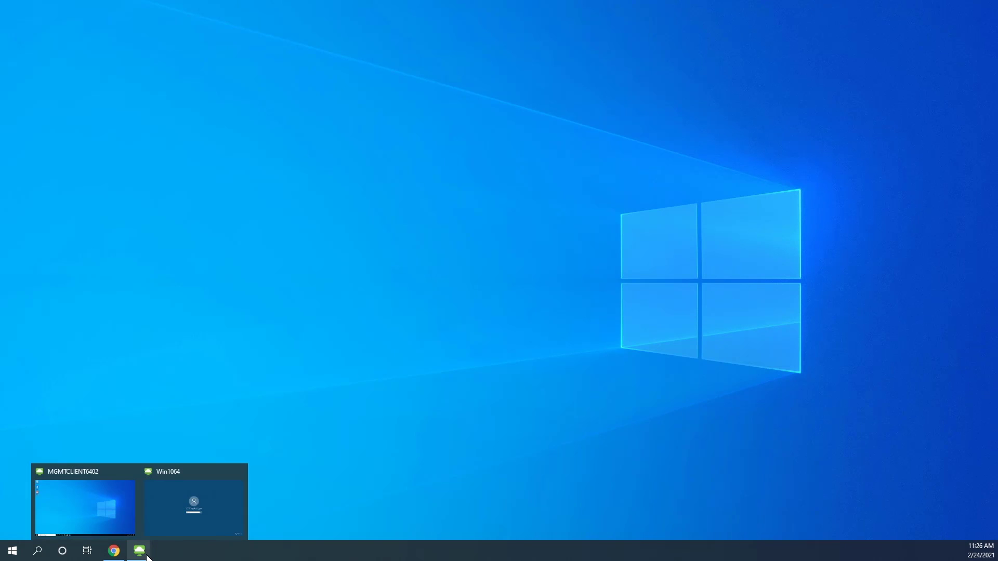
left_click(96, 498)
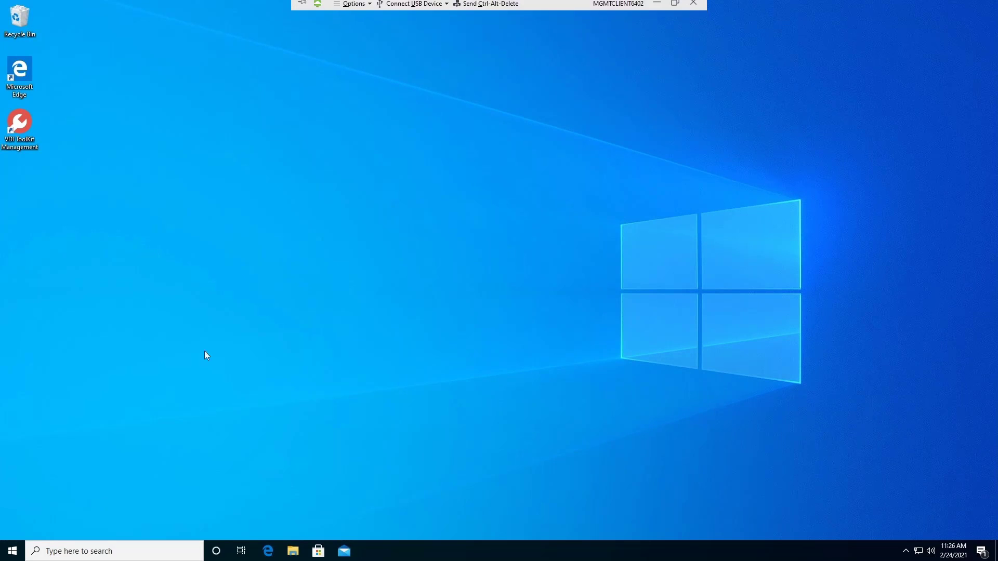
double_click(19, 131)
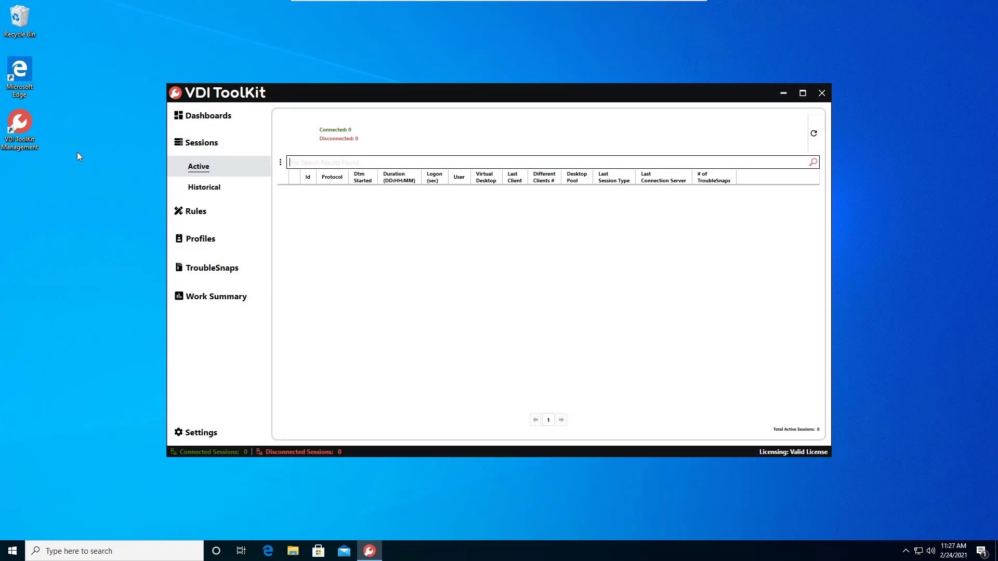
left_click(796, 92)
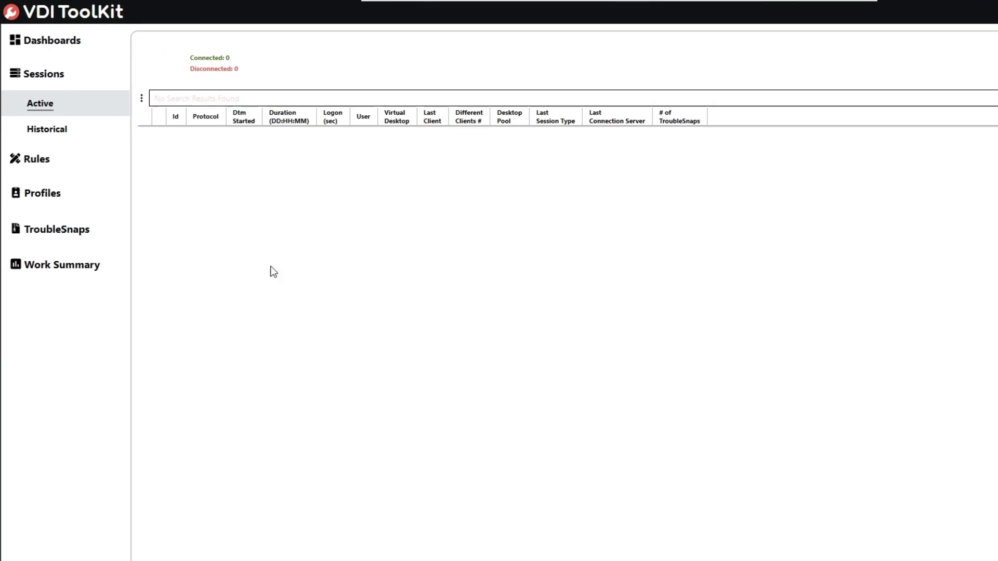
- Open the Work Summary page and choose RandomClient6 as the client identifier, with Client as the summary type
left_click(104, 273)
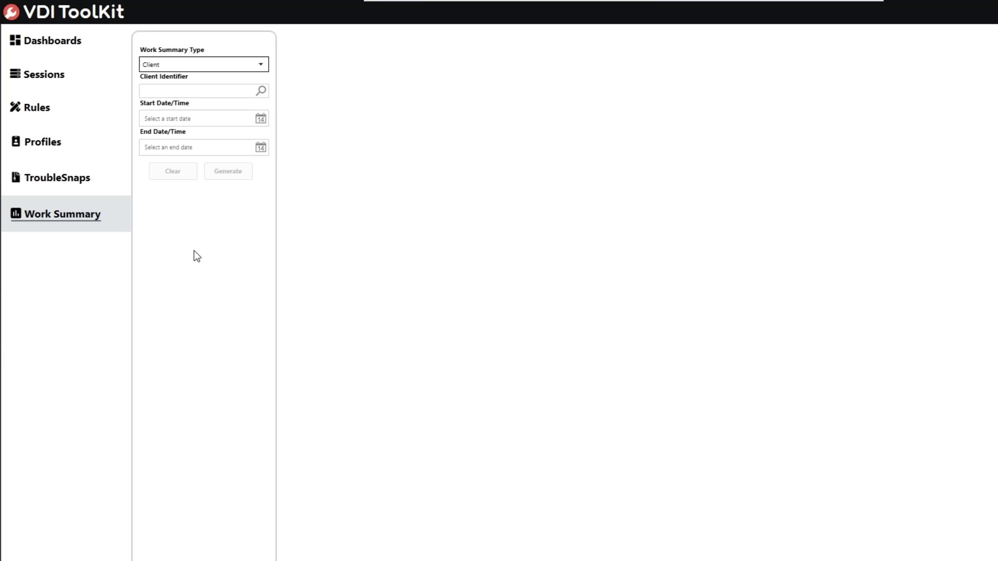
left_click(244, 90)
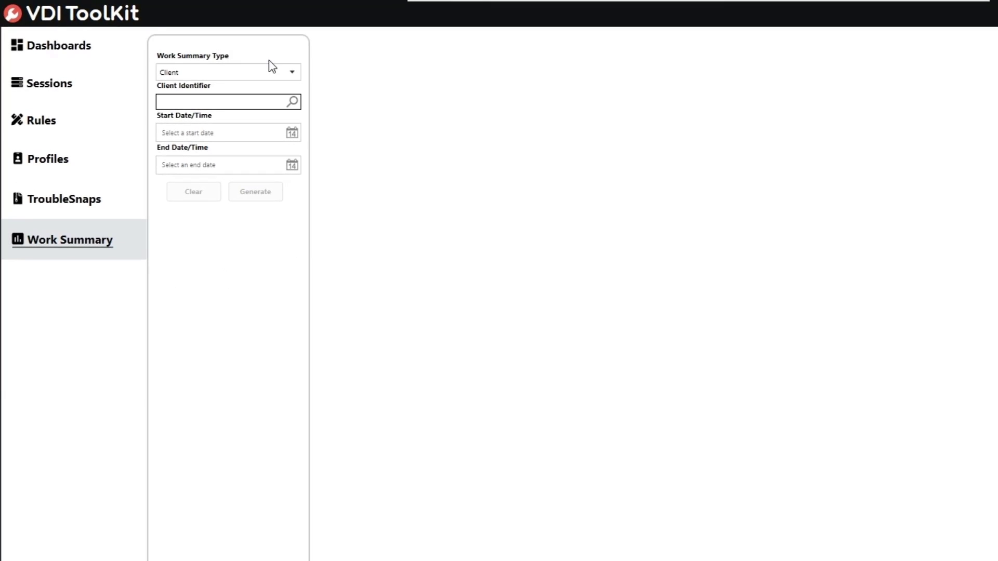
left_click(254, 73)
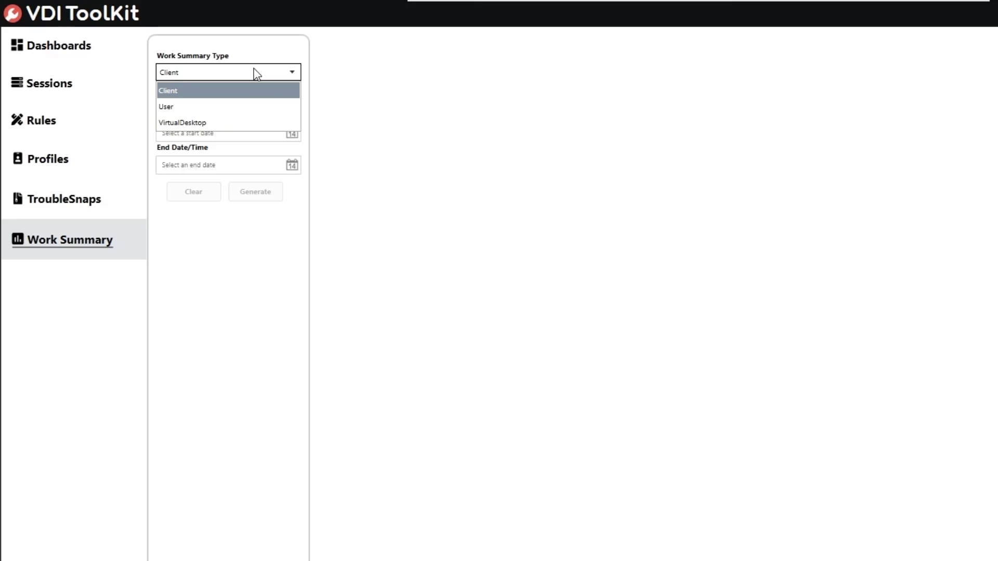
left_click(255, 73)
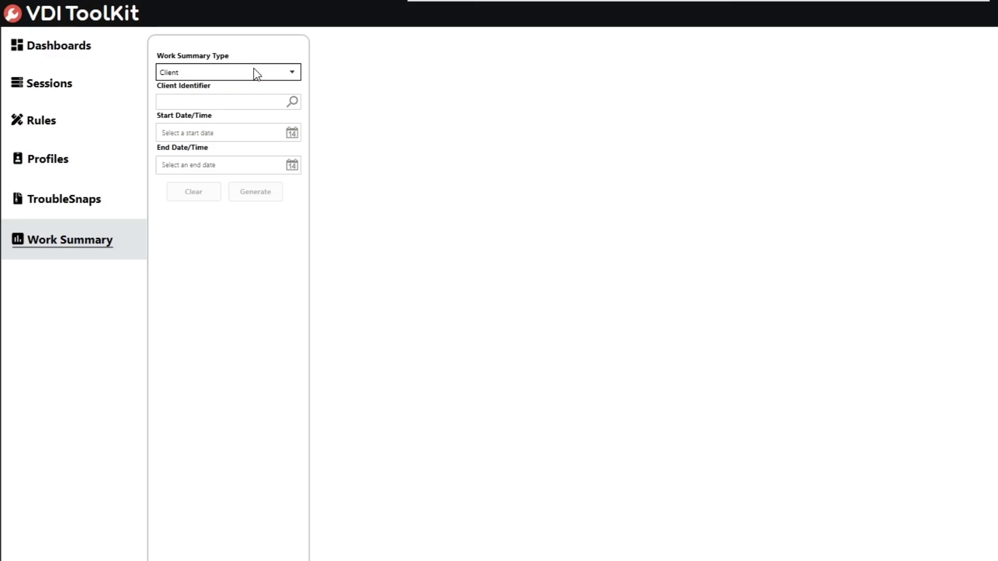
left_click(292, 101)
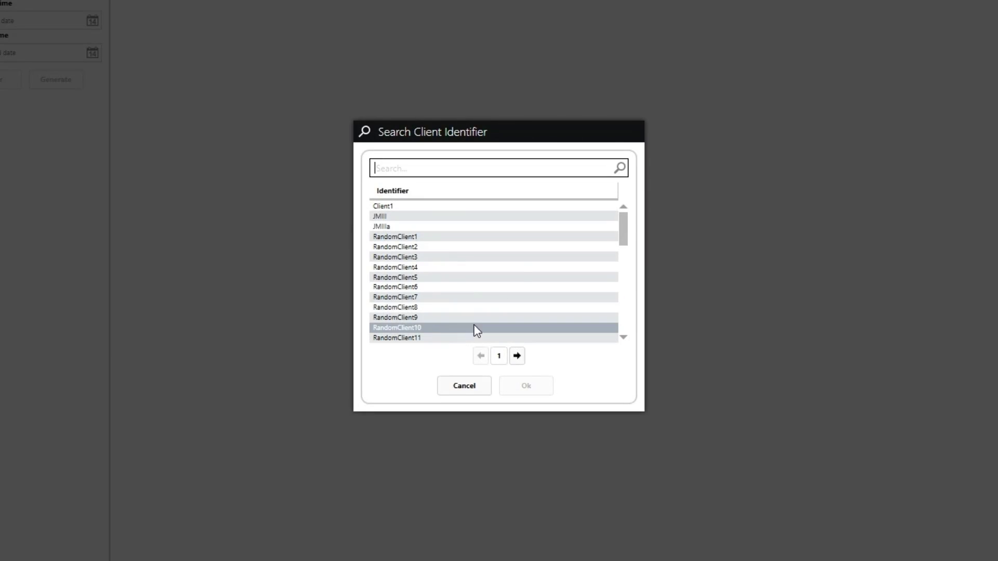
scroll(469, 311, "down", 2)
scroll(470, 310, "up", 3)
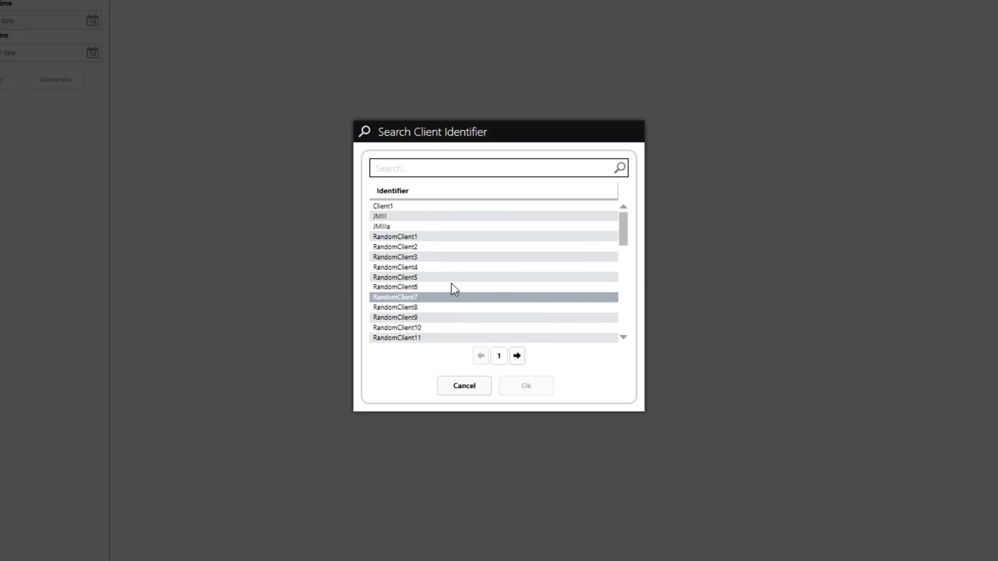
scroll(450, 286, "down", 1)
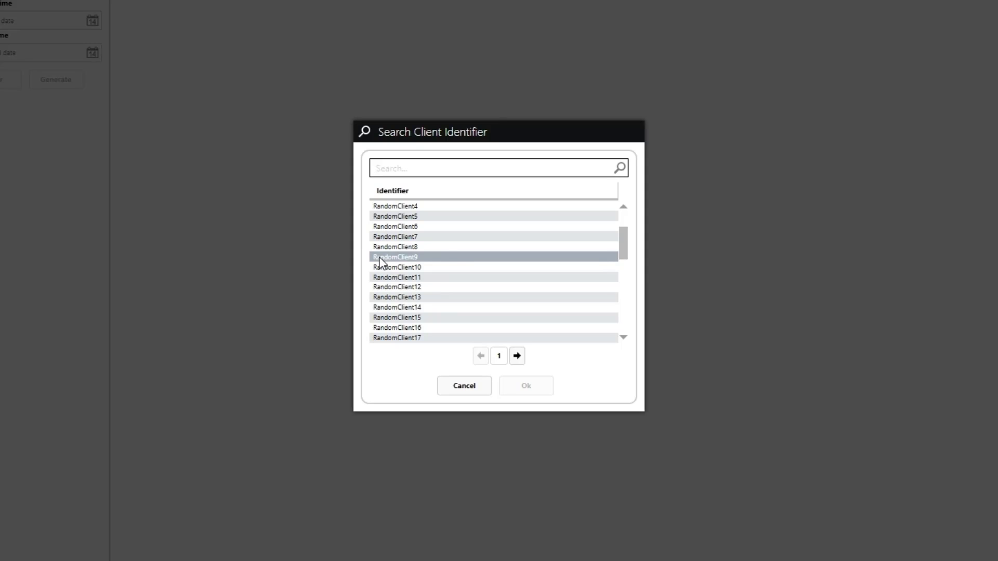
left_click(430, 228)
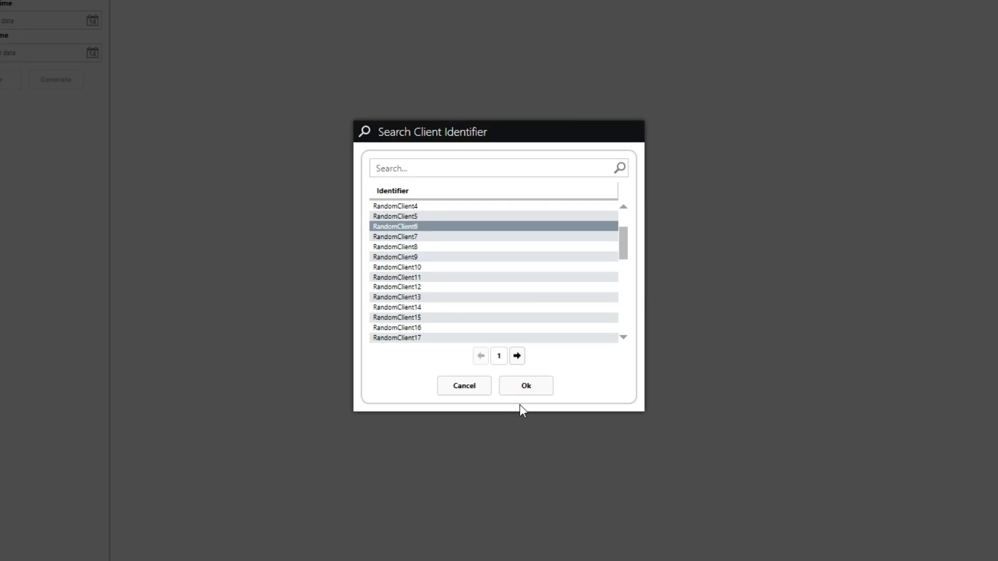
left_click(540, 389)
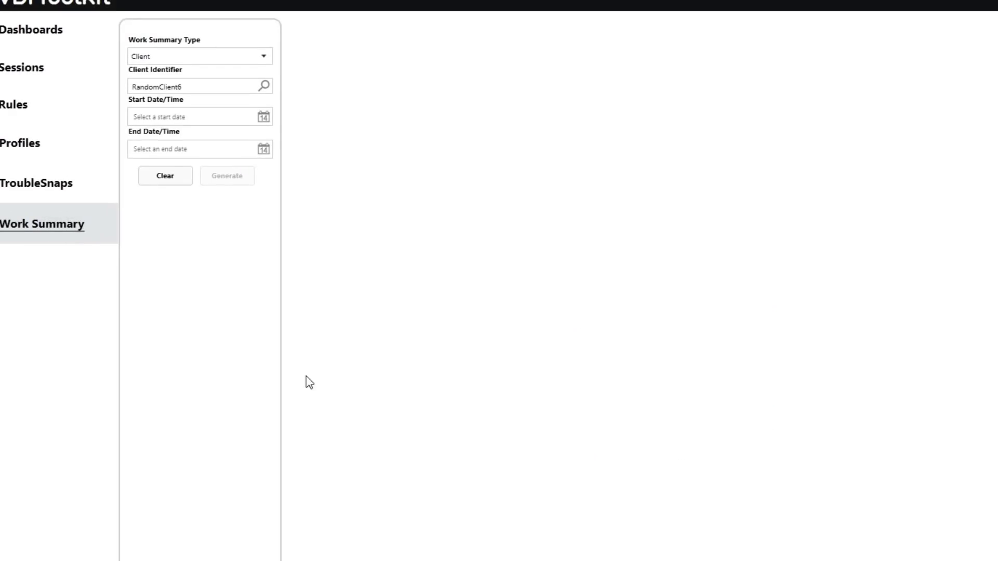
- Set the work summary's start date and time to 11/1/2020 12:00:00 AM
left_click(291, 133)
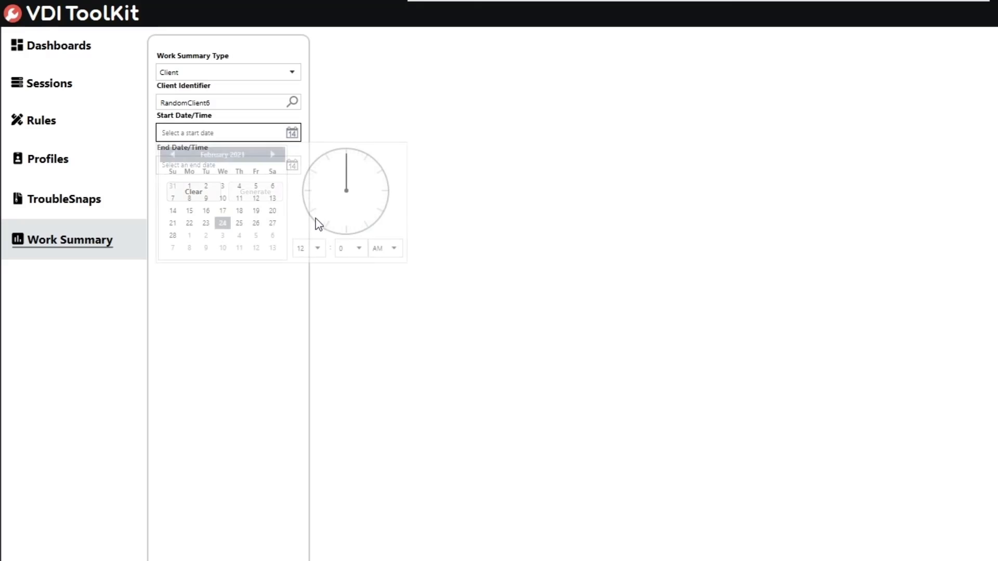
left_click(173, 155)
left_click(173, 155)
left_click(173, 155)
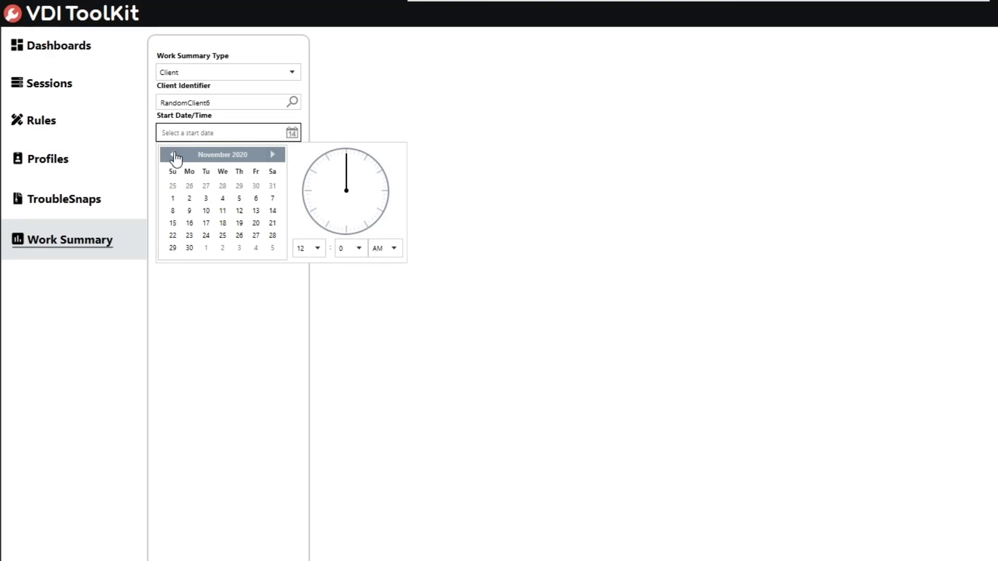
left_click(172, 198)
left_click(225, 318)
- Set the end date and time to 2/24/2021 12:00:00 AM and generate the work summary report
left_click(292, 165)
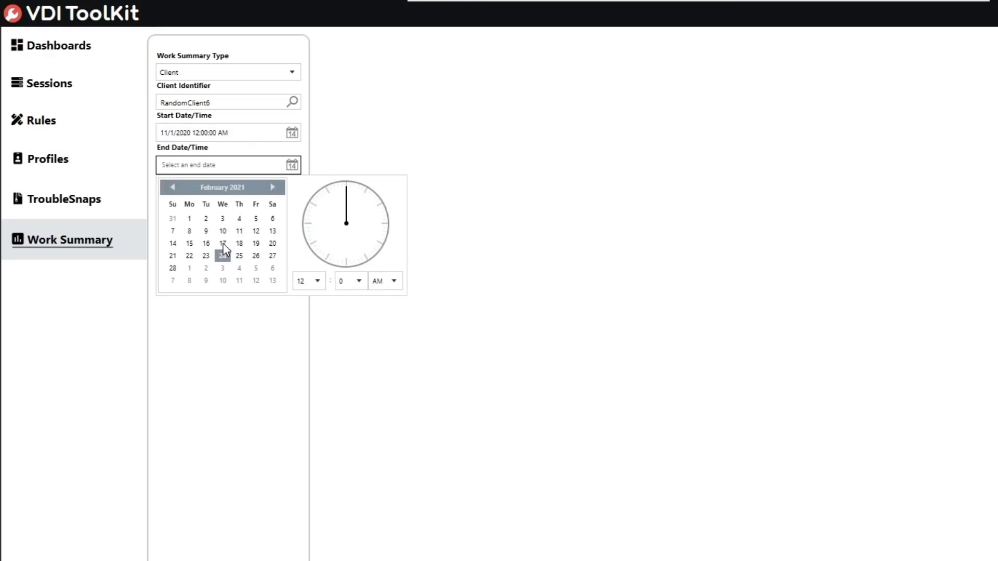
left_click(223, 256)
left_click(226, 320)
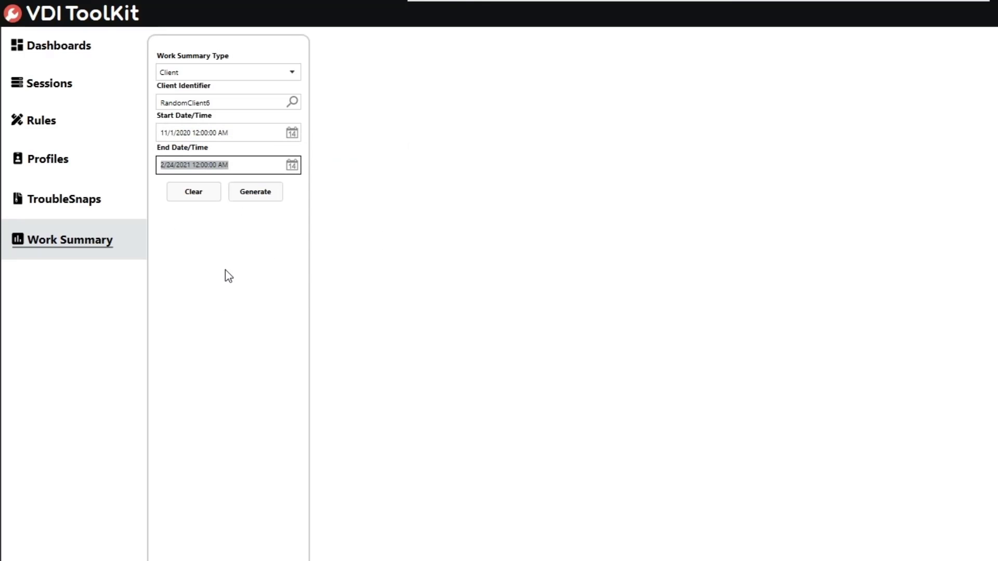
left_click(260, 200)
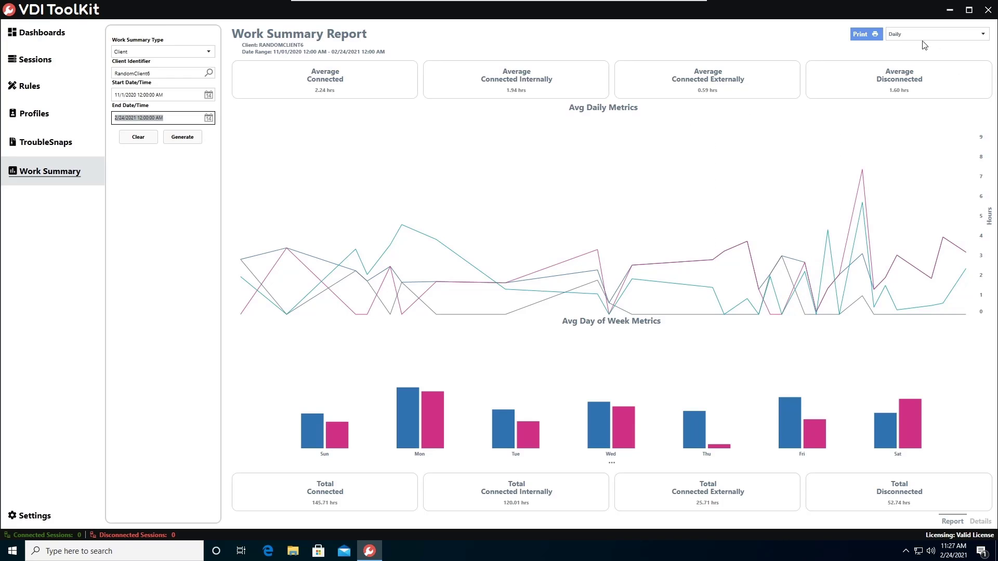
- Open the print dialog for the Work Summary Report and cancel it without printing
left_click(873, 37)
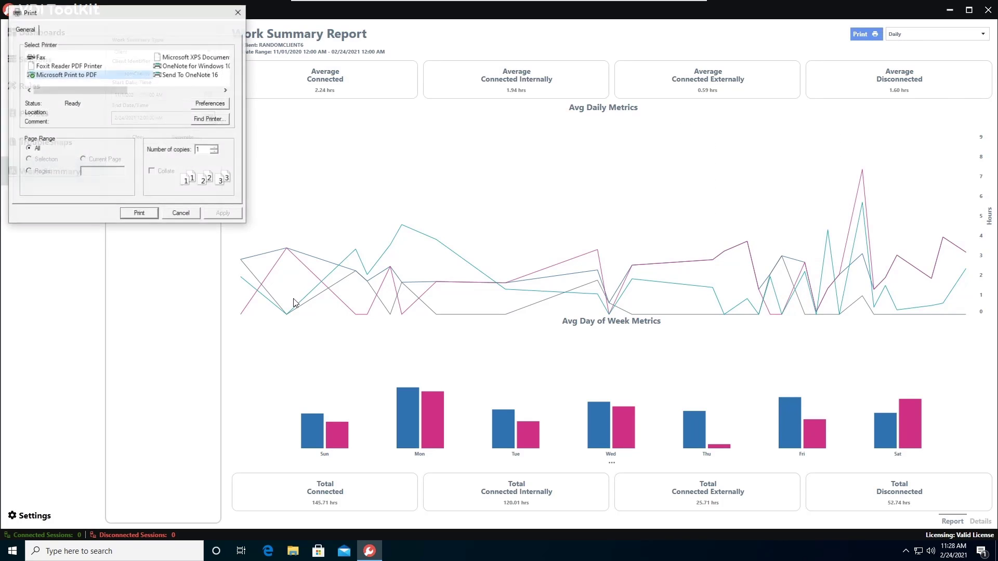
left_click(187, 212)
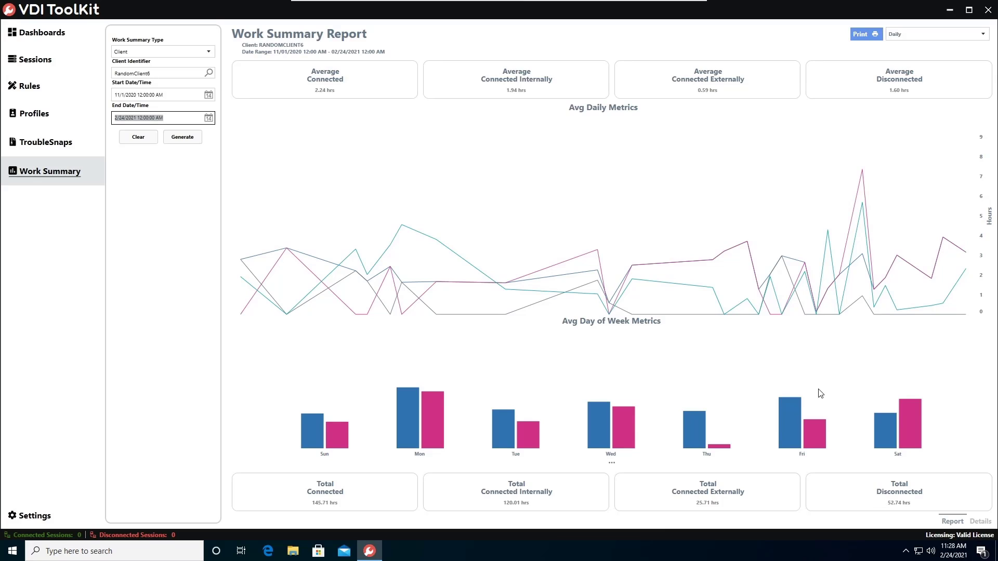
- Switch the report's averages to Weekly, view them as Monthly, and return them to Weekly
left_click(958, 34)
left_click(933, 62)
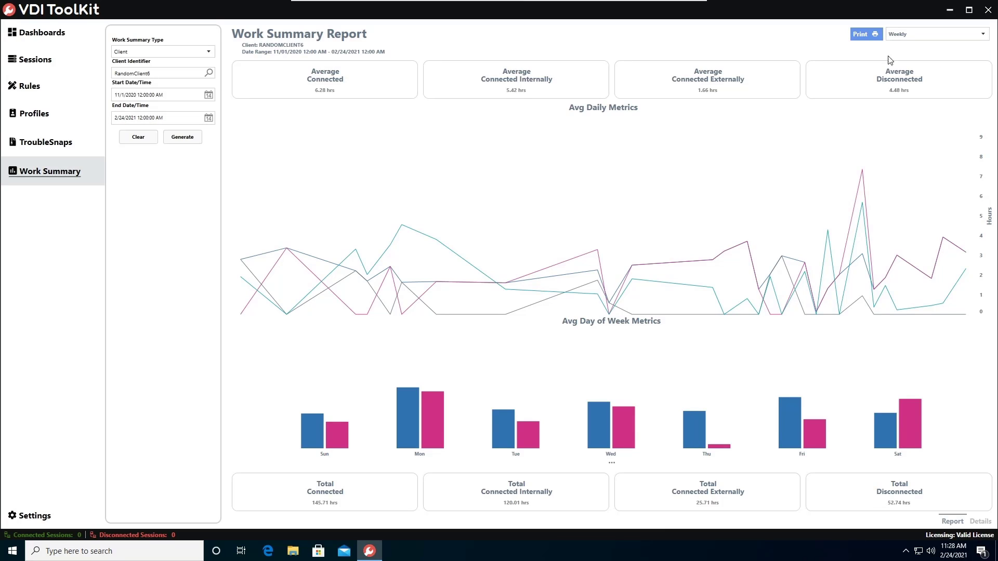
left_click(902, 35)
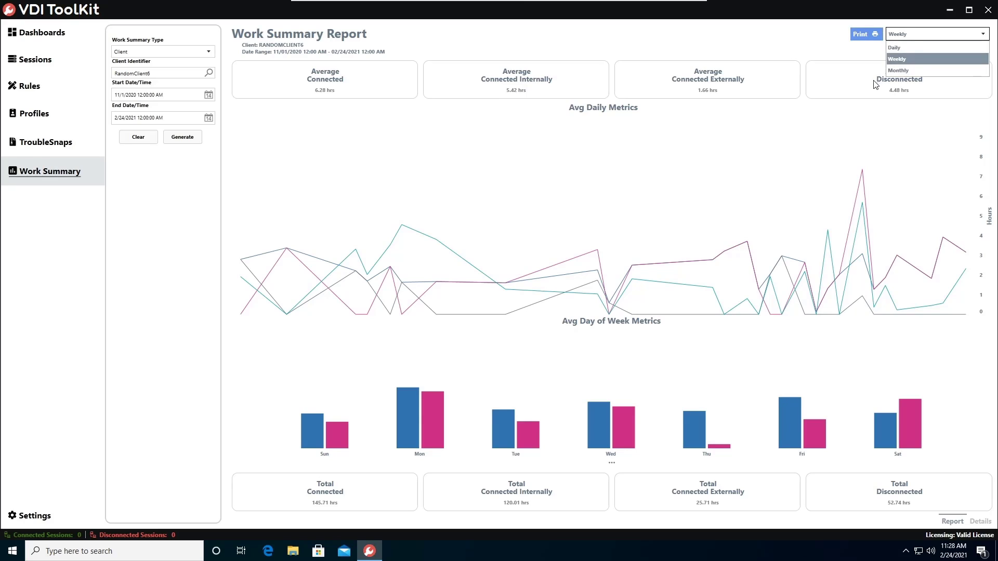
left_click(903, 71)
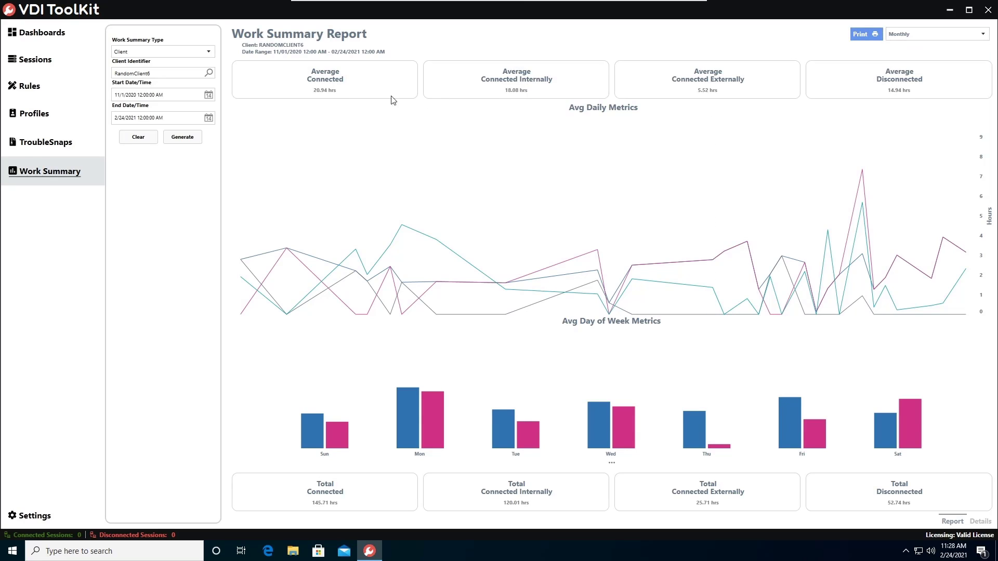
left_click(915, 37)
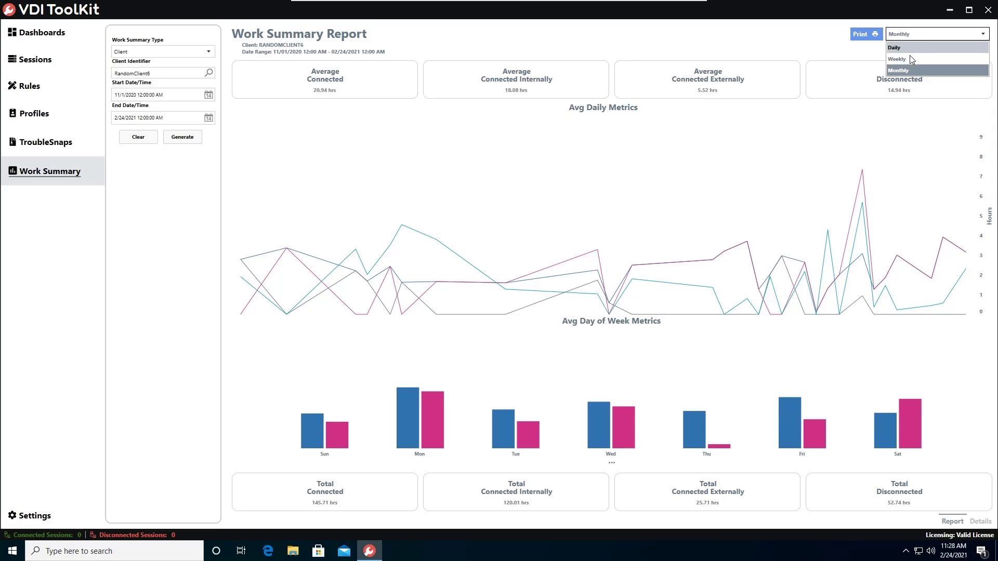
left_click(909, 58)
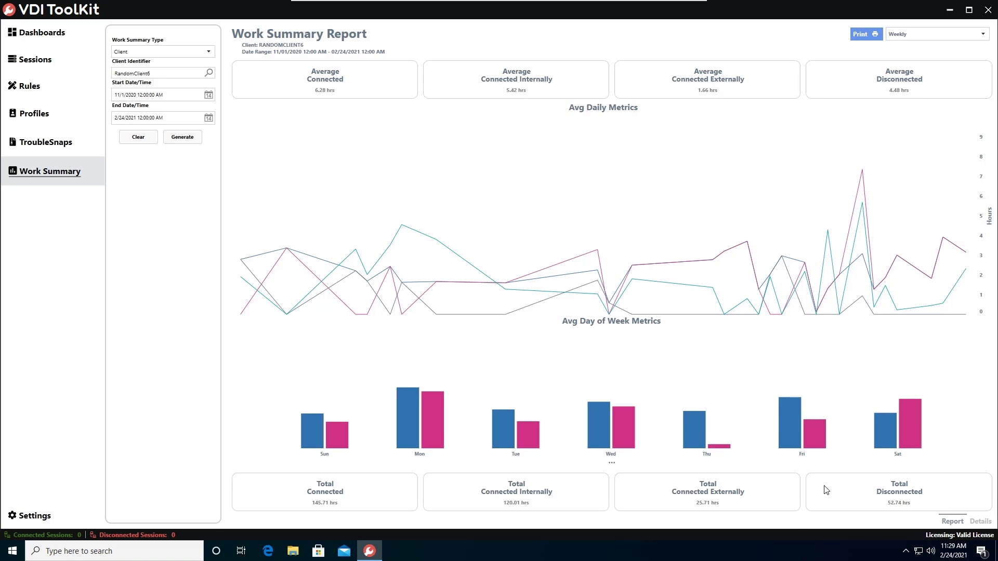
- Examine the day-of-week bars and the daily metrics at single dates, zooming into part of the daily chart and resetting it
mouse_move(297, 442)
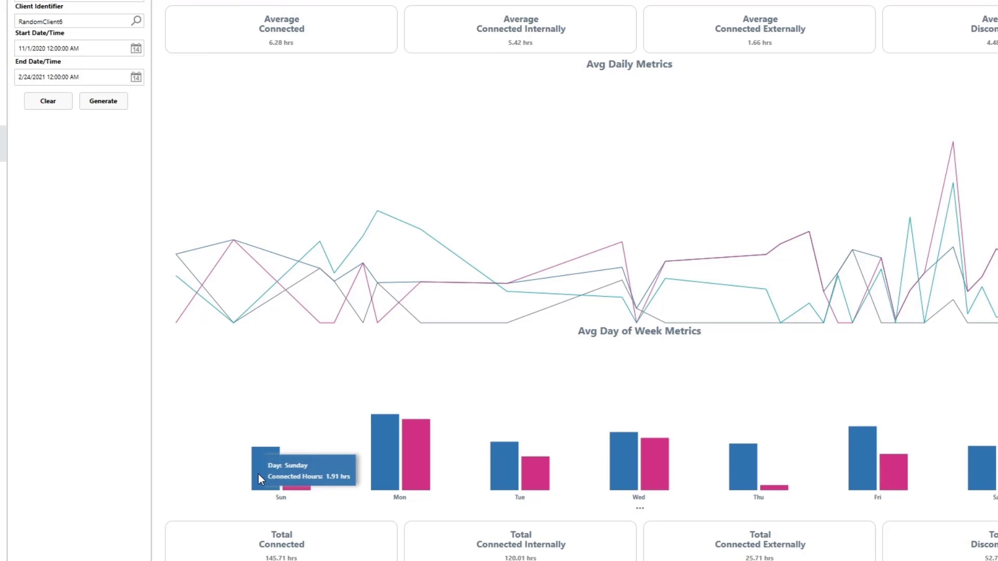
mouse_move(391, 457)
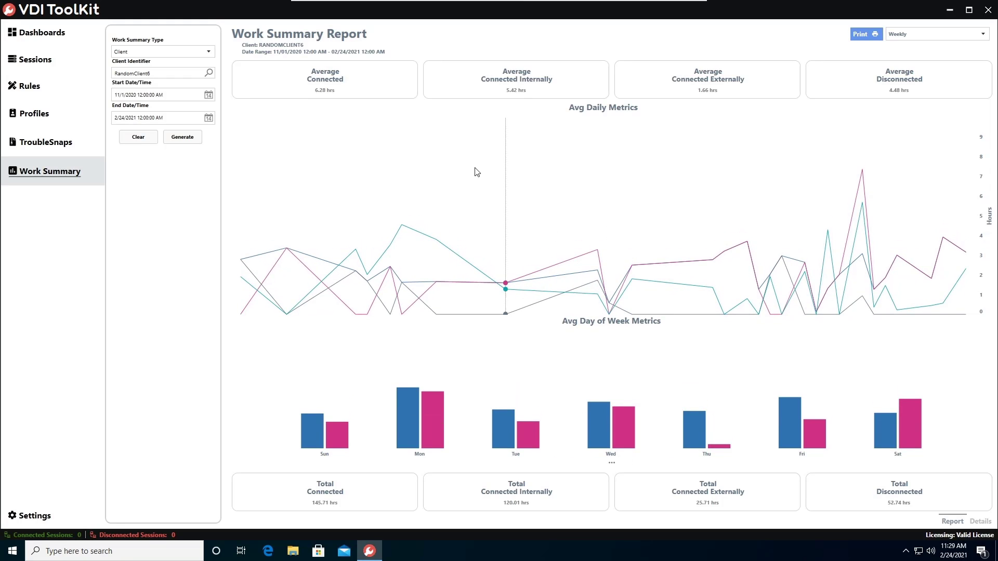
mouse_move(492, 187)
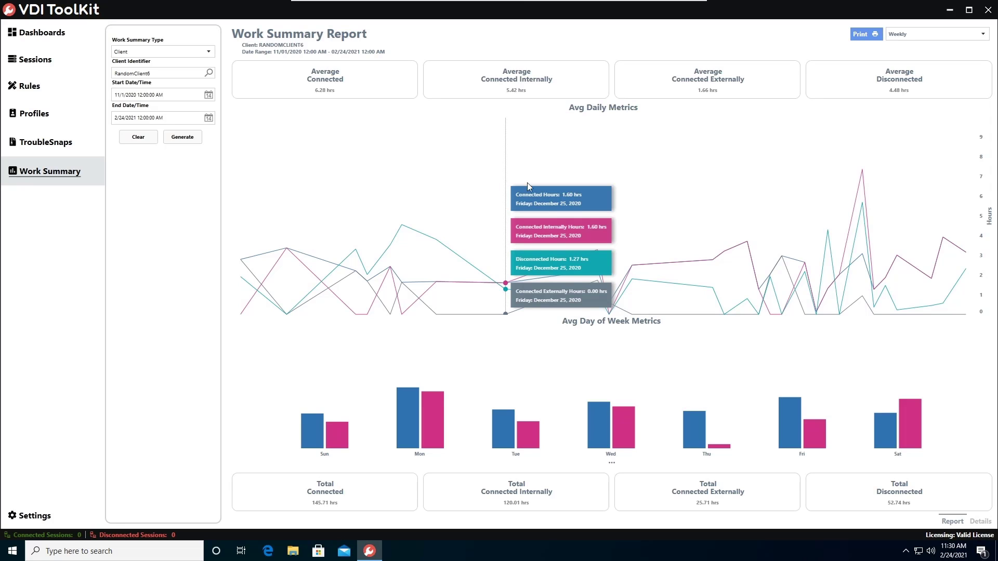
left_click_drag(430, 198, 579, 325)
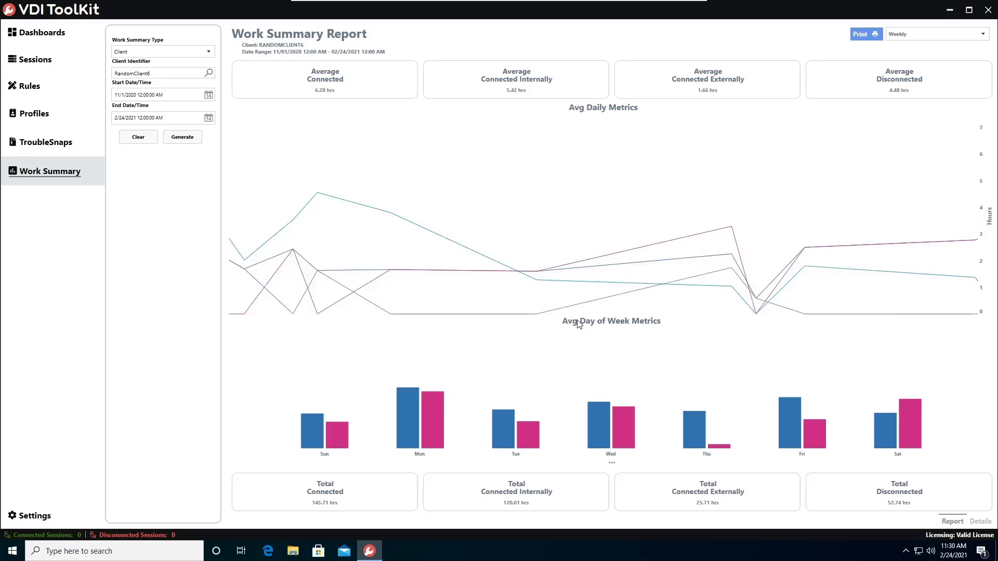
double_click(575, 213)
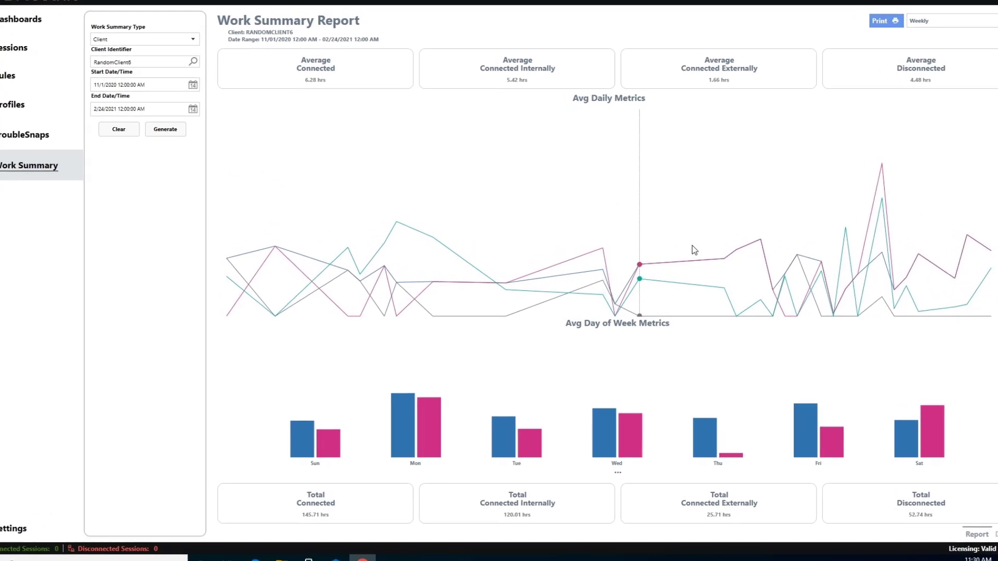
mouse_move(682, 250)
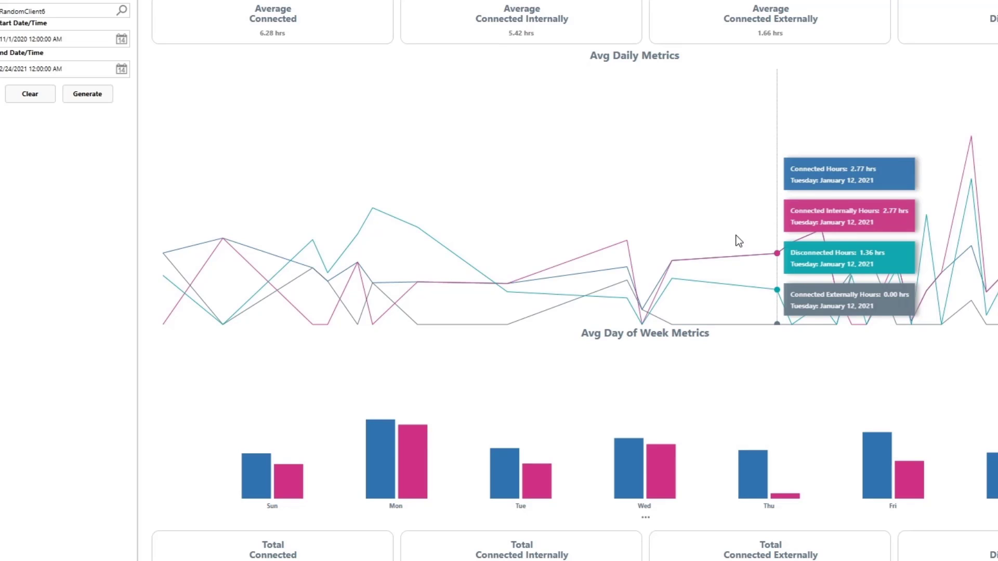
- Open the chart display options, toggle the grid lines on and off, and enable the legend for the daily metrics
left_click(645, 517)
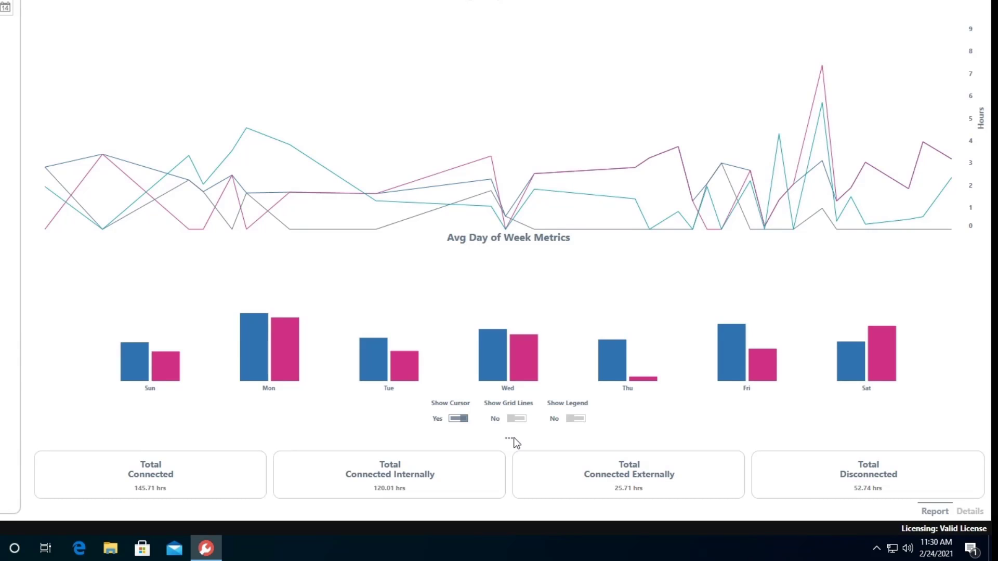
left_click(522, 418)
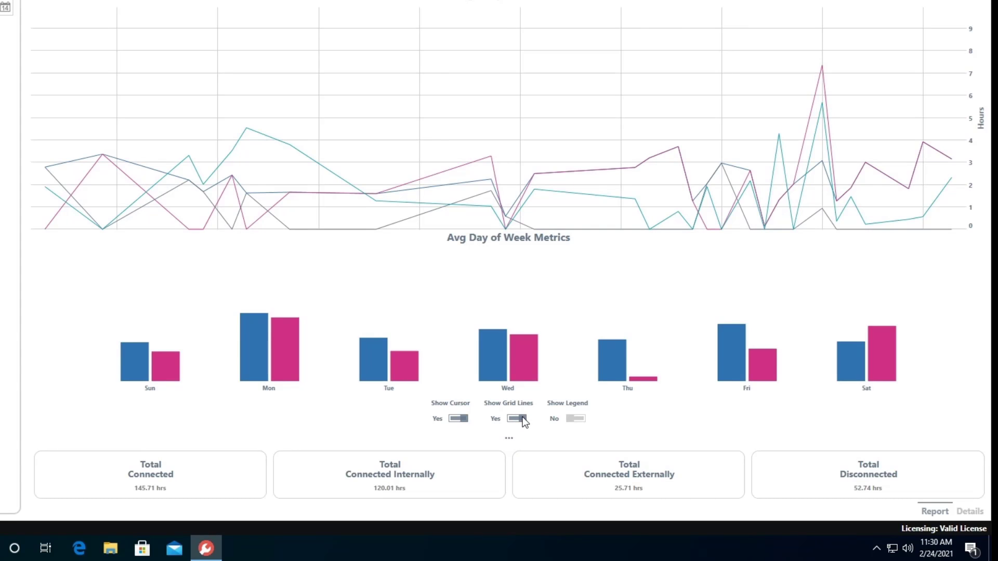
left_click(522, 418)
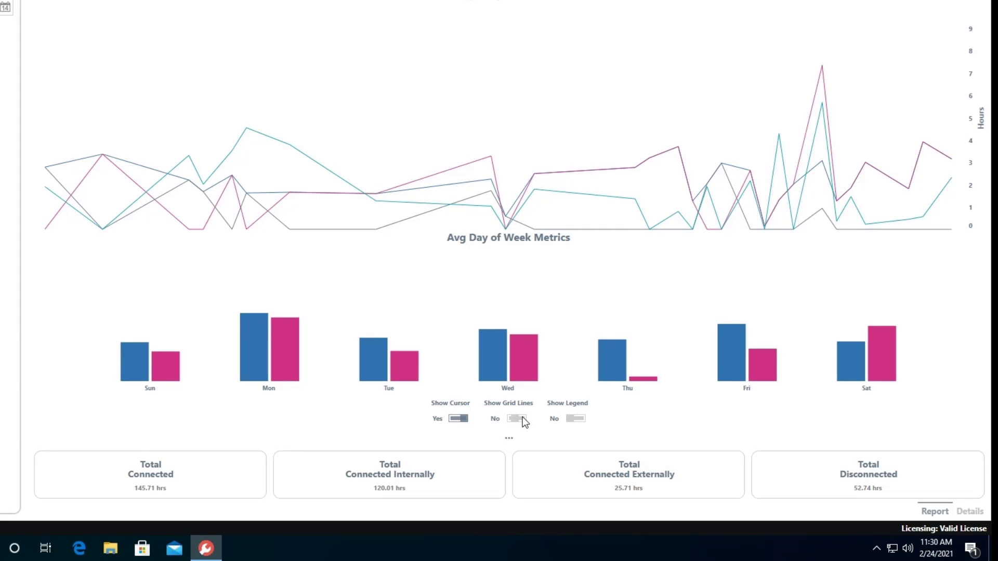
left_click(577, 418)
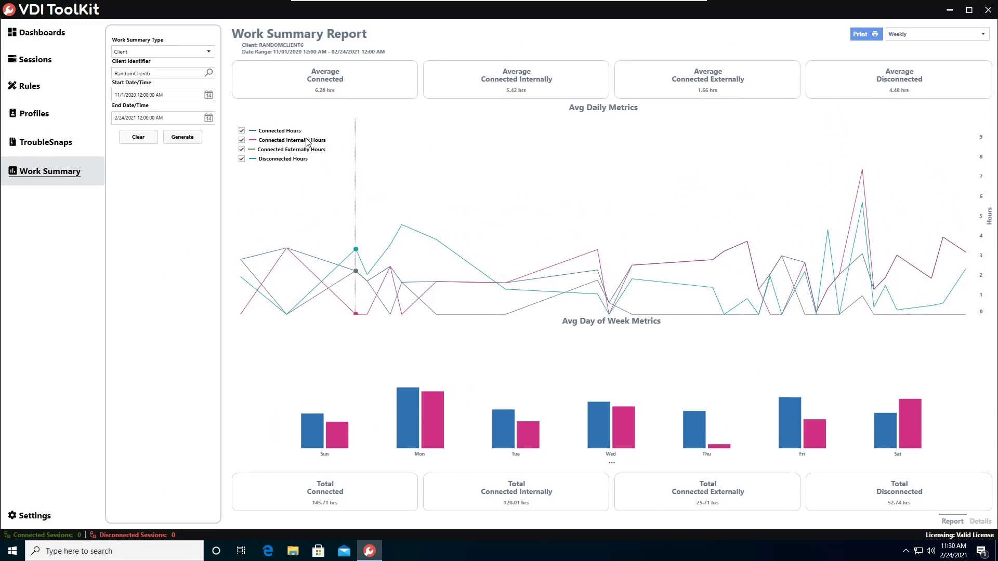
- Isolate Connected Internally Hours in the daily chart by hiding the other three series, and show all four series again
left_click(242, 131)
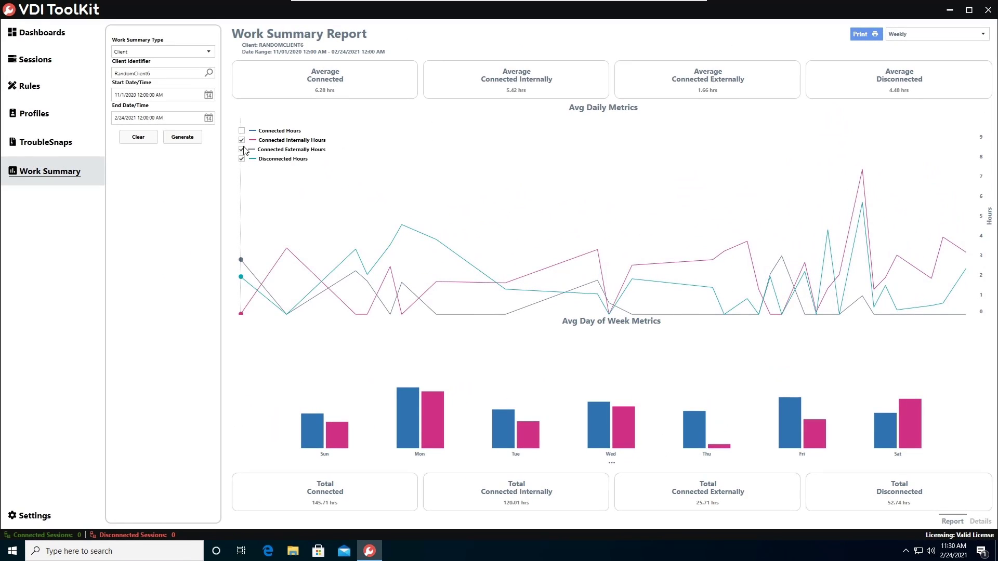
left_click(241, 149)
left_click(242, 159)
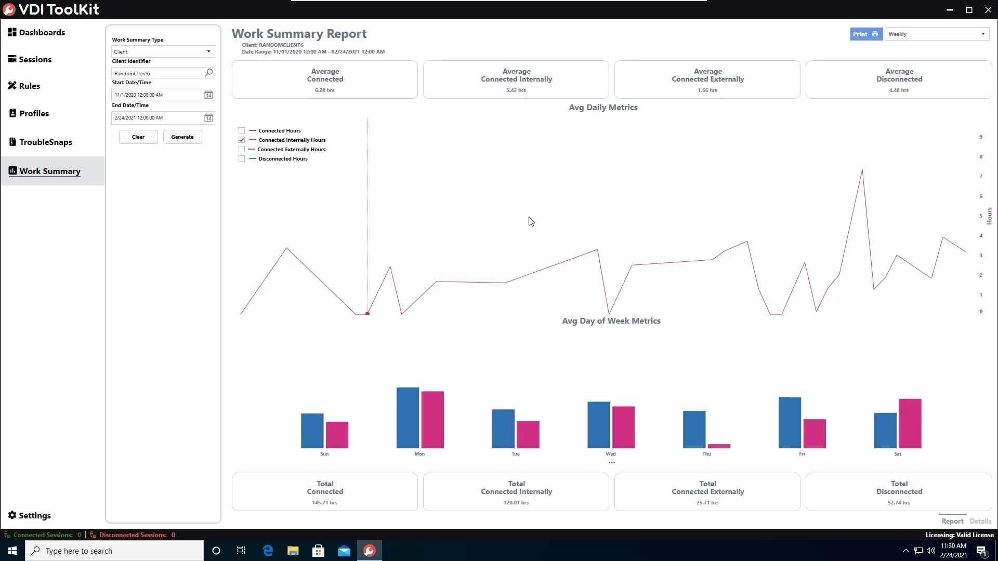
left_click(242, 158)
left_click(243, 150)
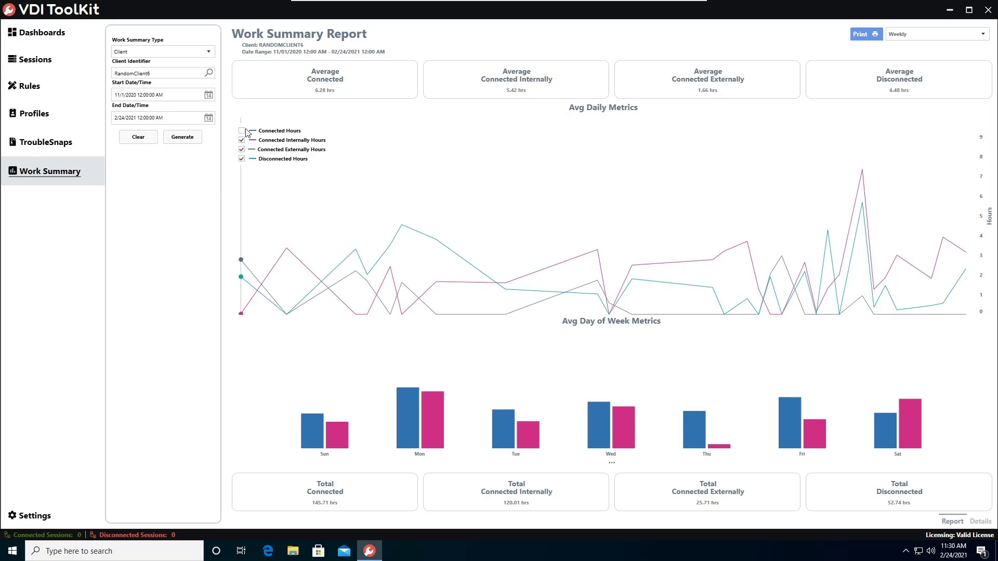
left_click(242, 131)
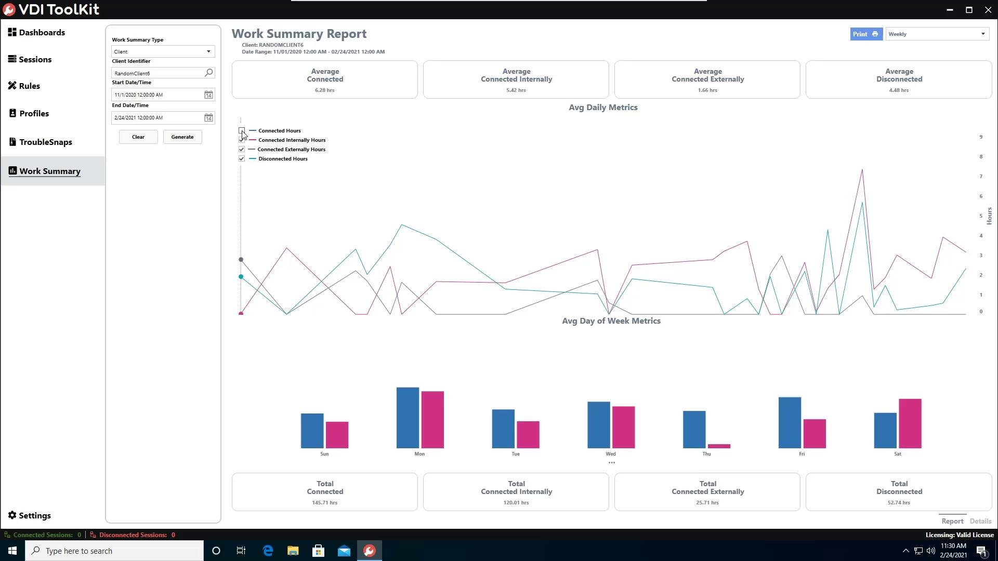
- Turn off the legend for the daily metrics chart through the chart display options
left_click(612, 463)
left_click(664, 447)
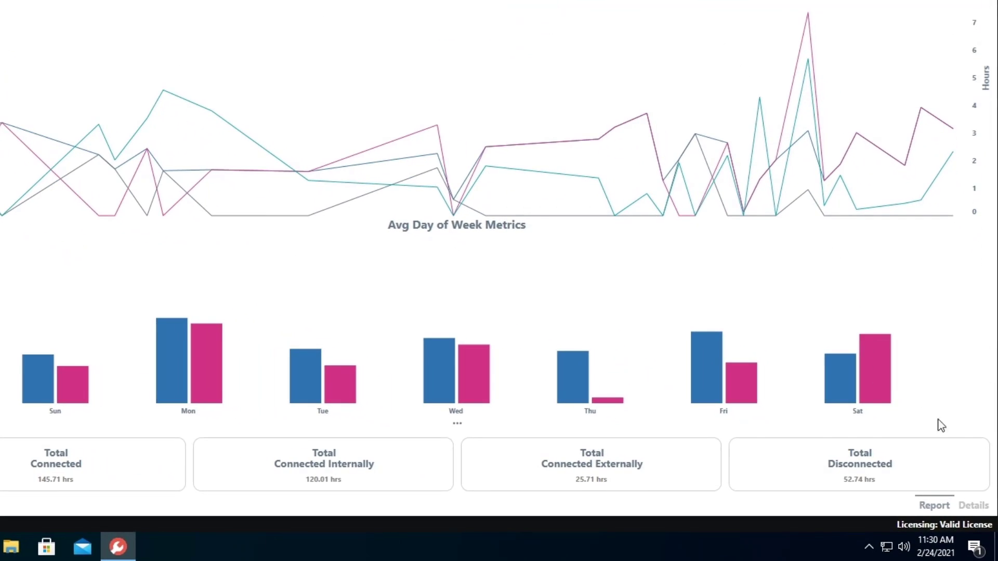
- Open the Work Summary Details, look through its session rows and client columns, and return to the report
left_click(964, 506)
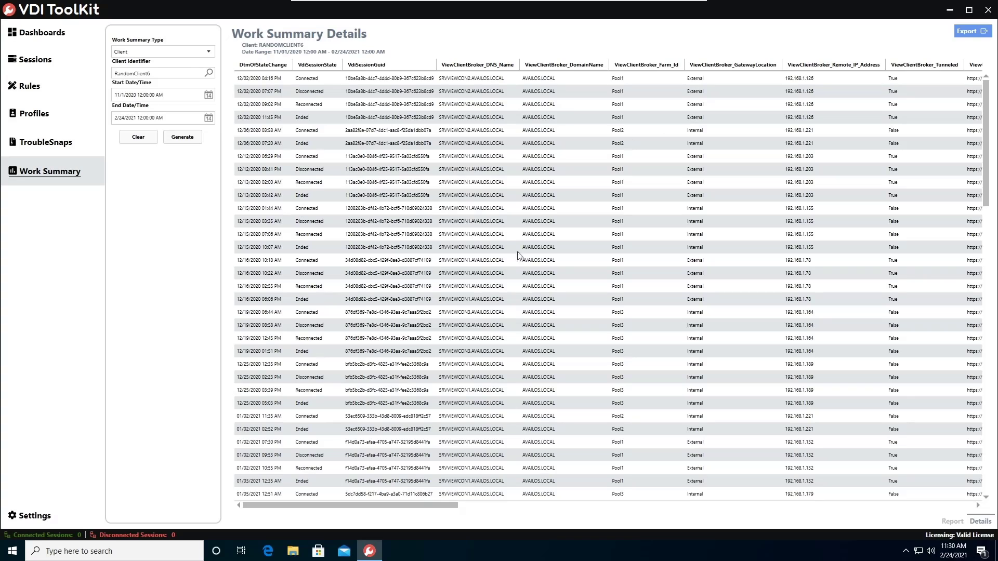
scroll(496, 275, "down", 3)
scroll(503, 280, "down", 12)
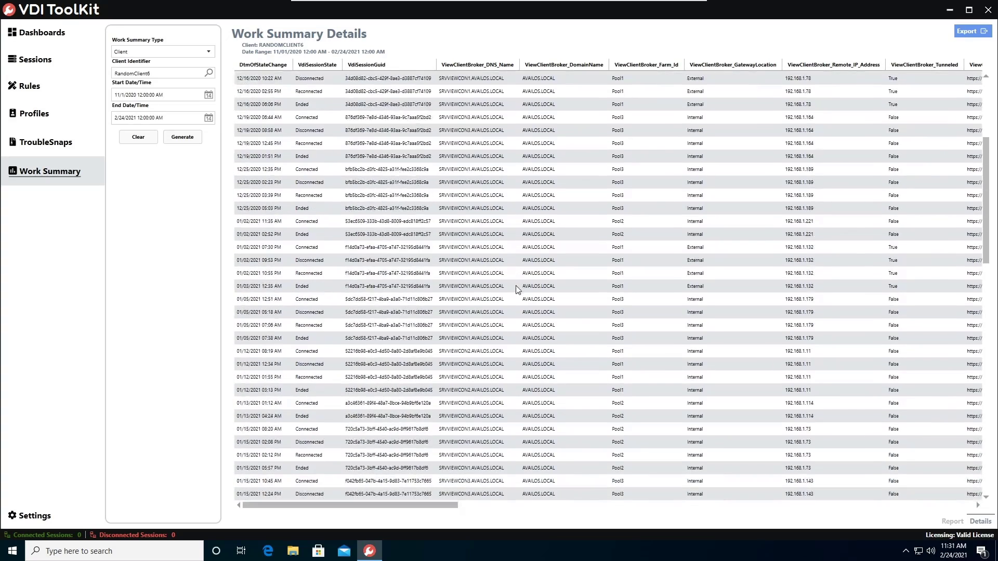
scroll(529, 296, "up", 15)
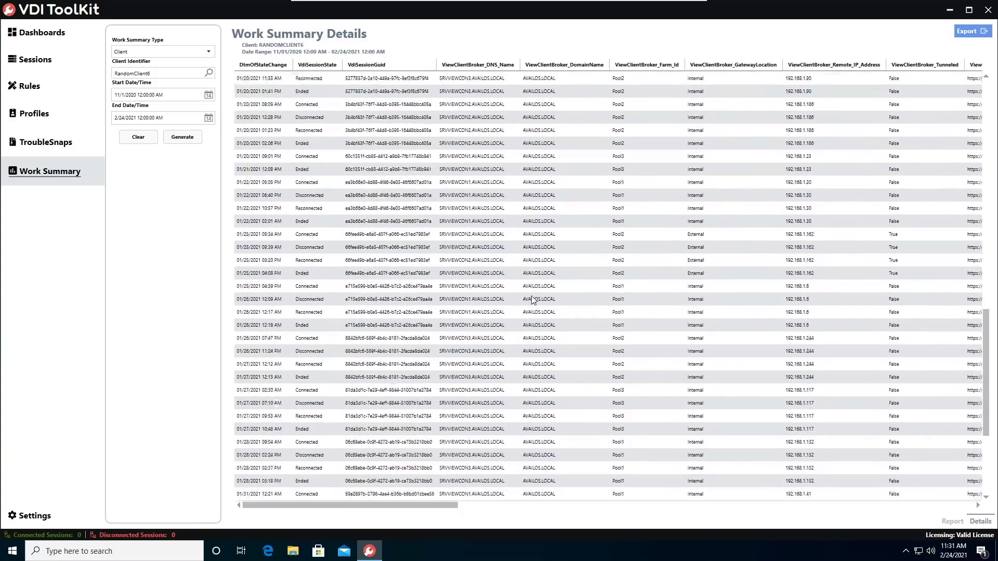
scroll(548, 308, "up", 1)
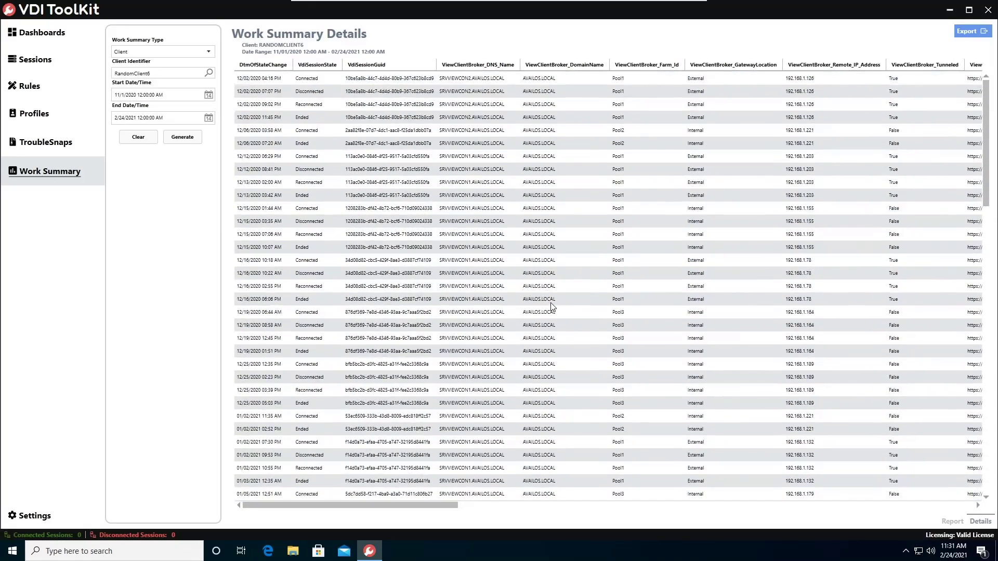
left_click_drag(419, 512, 779, 524)
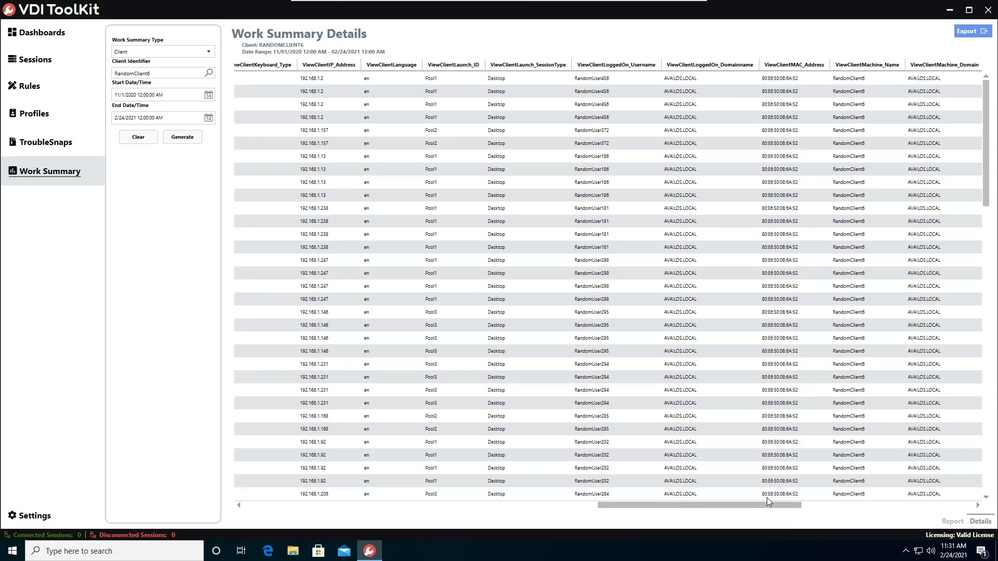
left_click(952, 521)
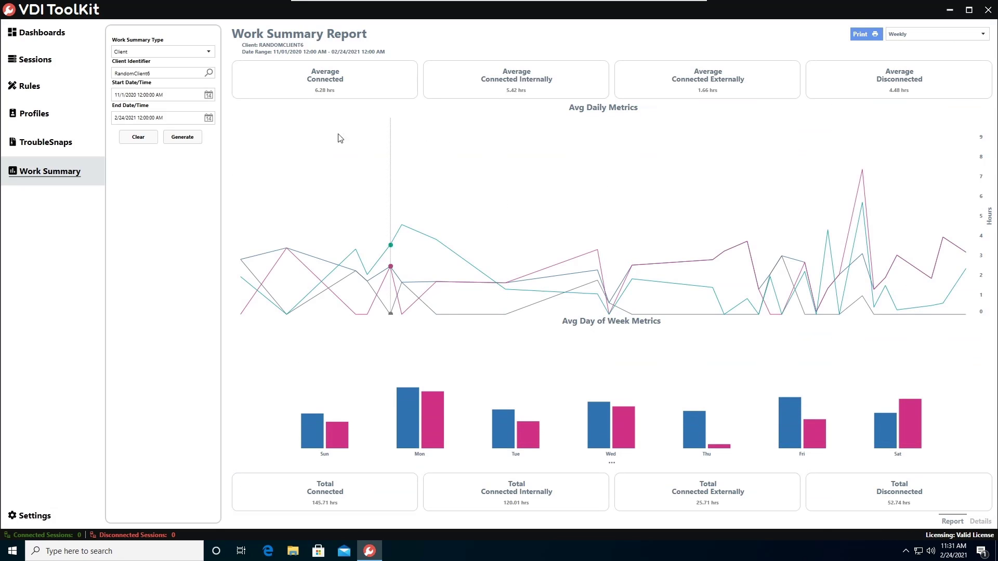
mouse_move(481, 235)
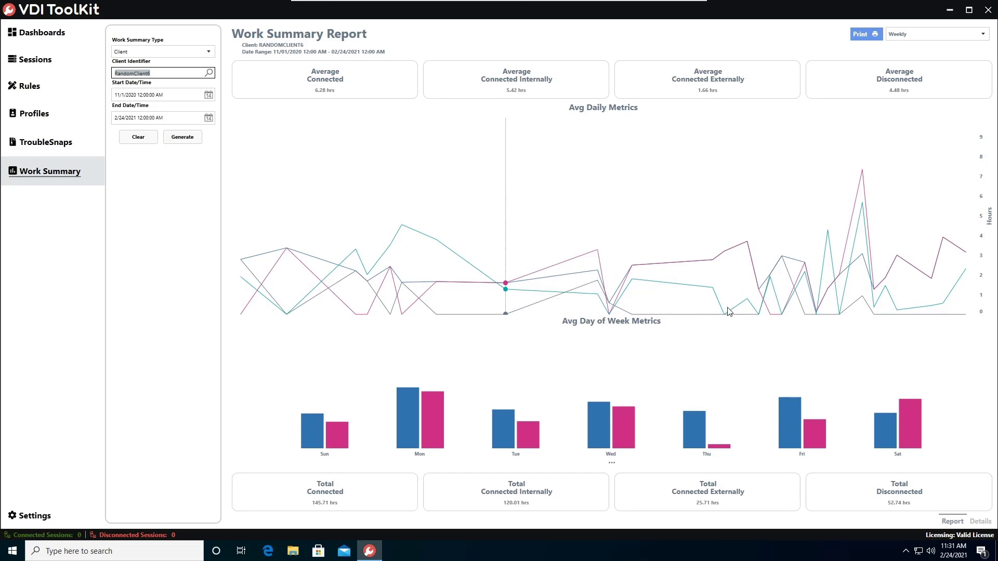
- Reopen the Work Summary Details and examine the remaining client columns through ViewClientUser_SamAccountName
left_click(980, 521)
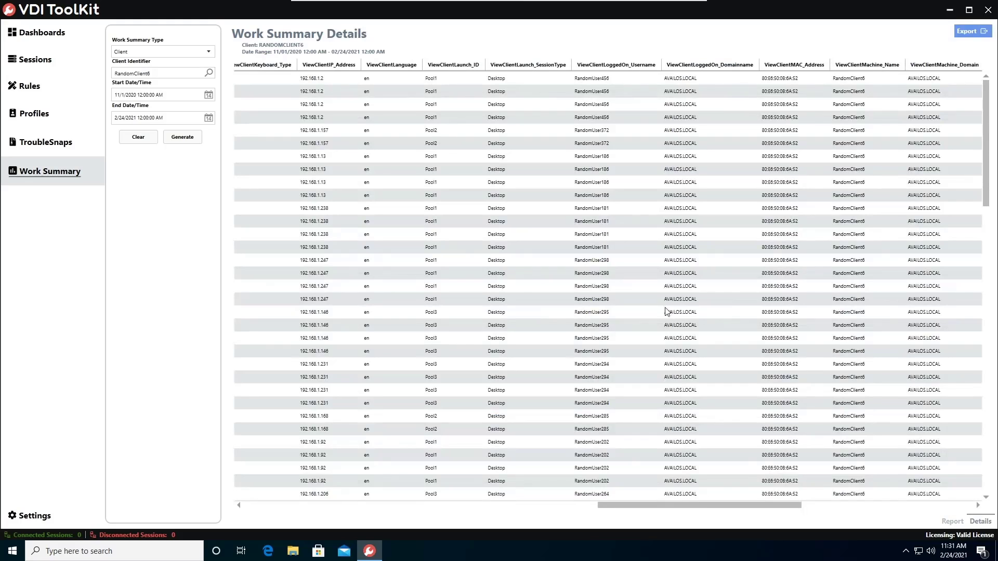
left_click_drag(754, 508, 797, 507)
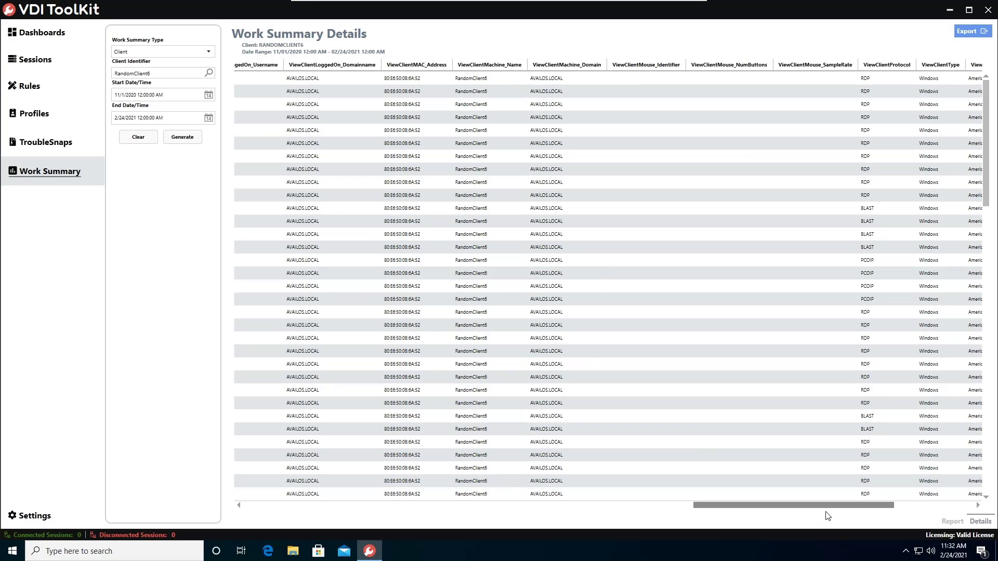
left_click_drag(829, 507, 774, 514)
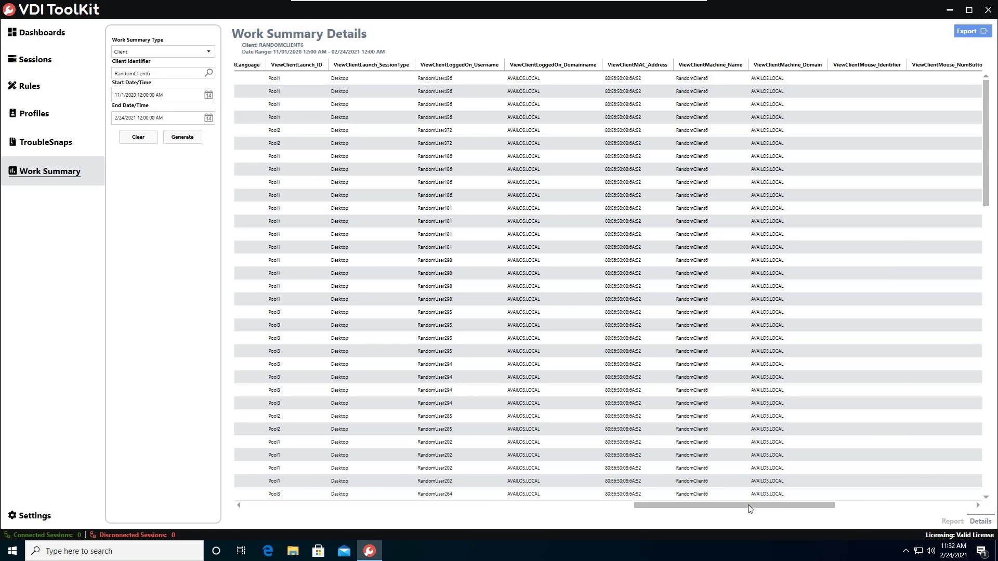
left_click_drag(747, 504, 910, 514)
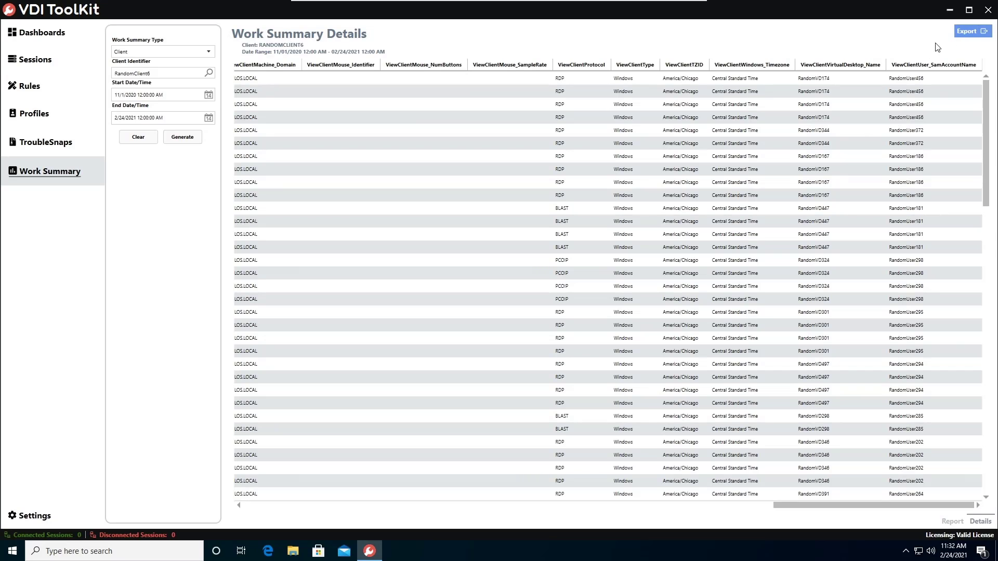
- Open the CSV export dialog for the Work Summary Details and cancel it without saving
left_click(964, 33)
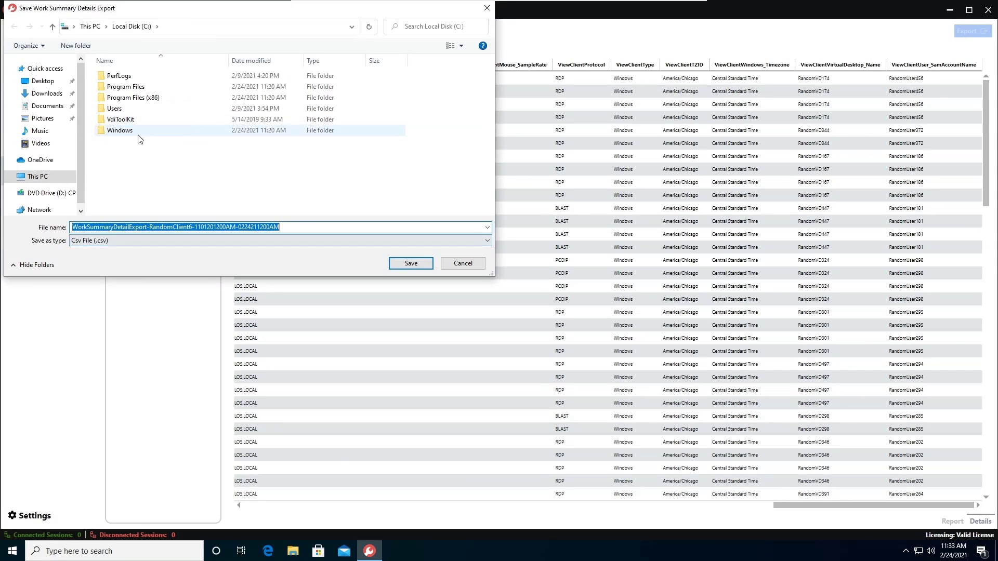
left_click(457, 262)
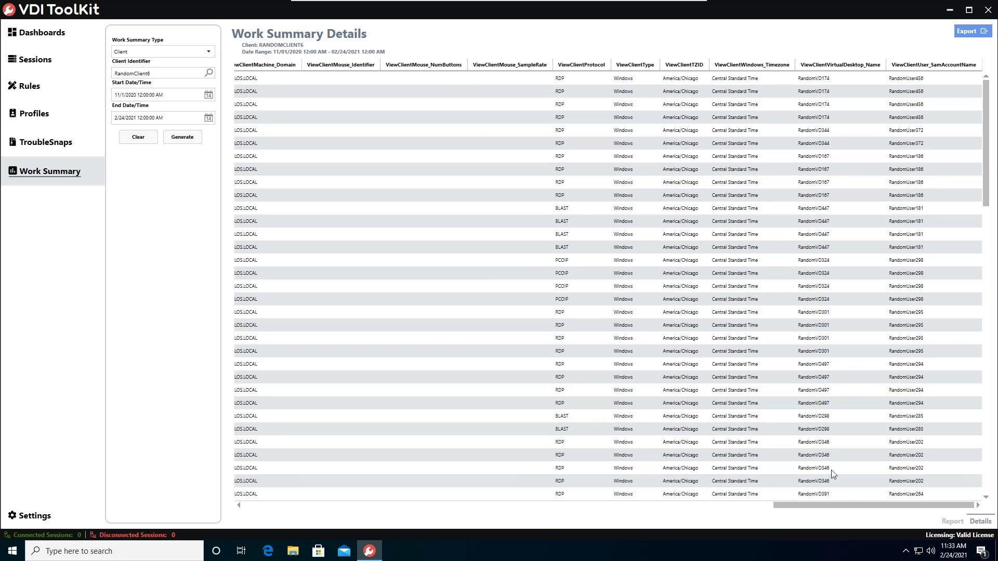
- Go back to the first columns of the details, return to the report, and inspect the daily metrics for January 13, 2021
left_click_drag(852, 507, 728, 507)
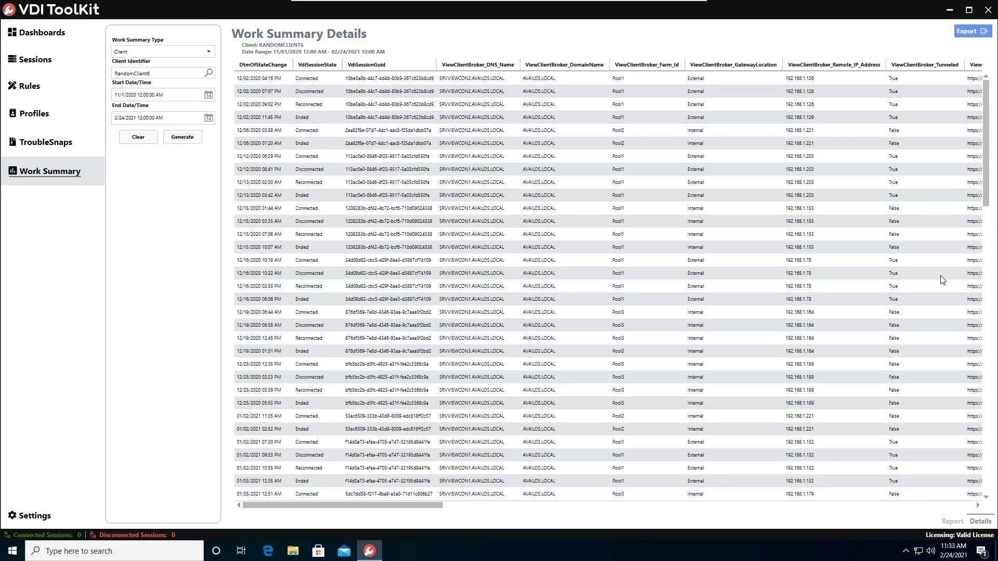
left_click(948, 522)
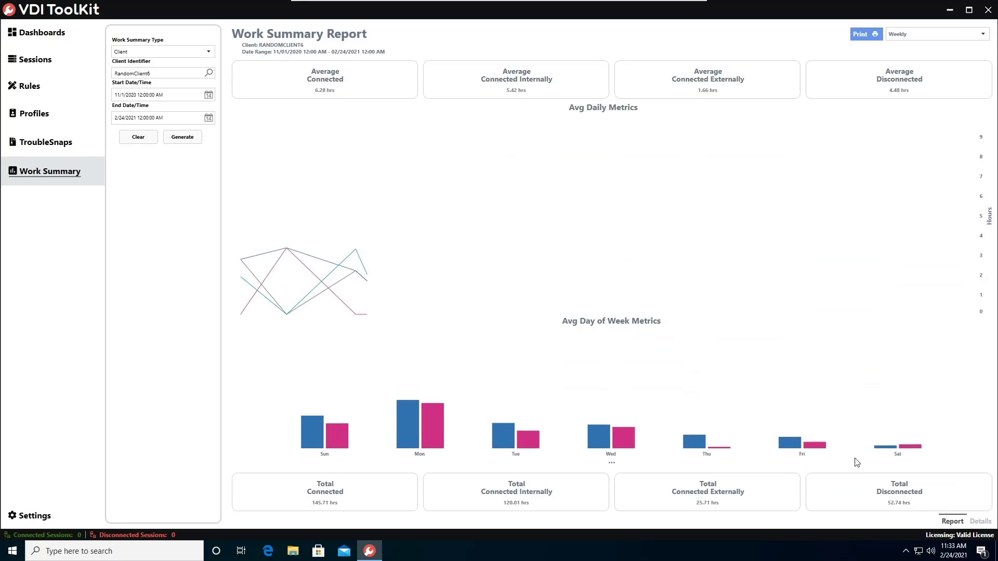
mouse_move(721, 170)
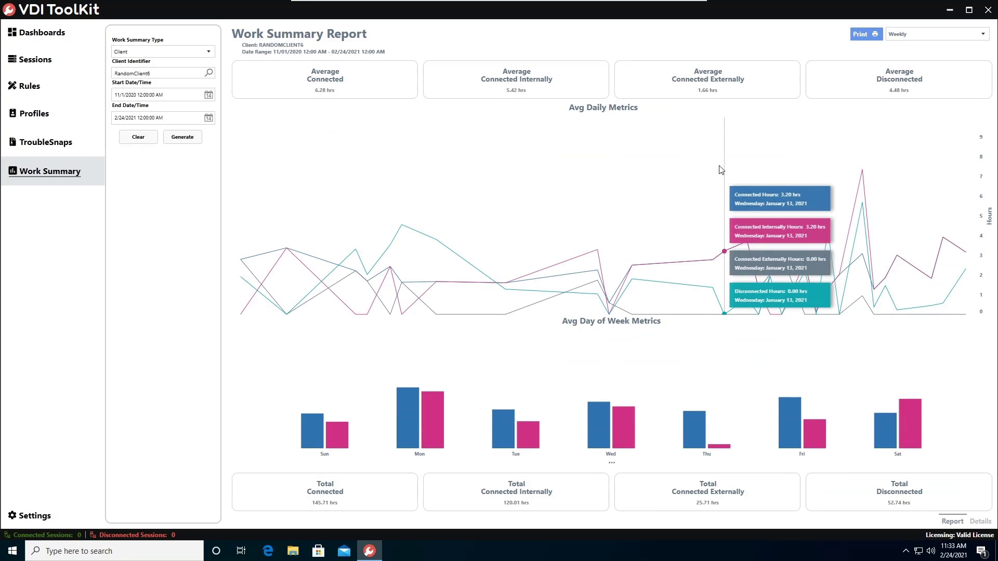